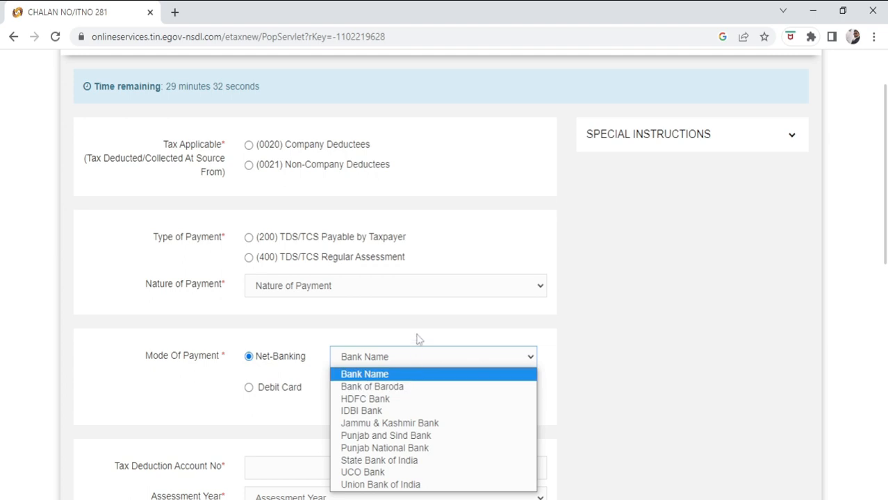
# Review the banks offered for net-banking payment on the Challan 281 form.
pyautogui.click(419, 336)
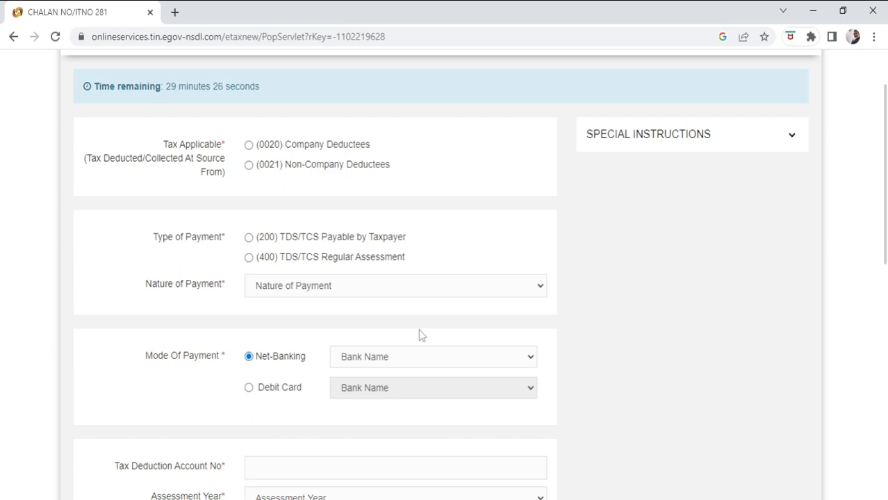
pyautogui.click(413, 356)
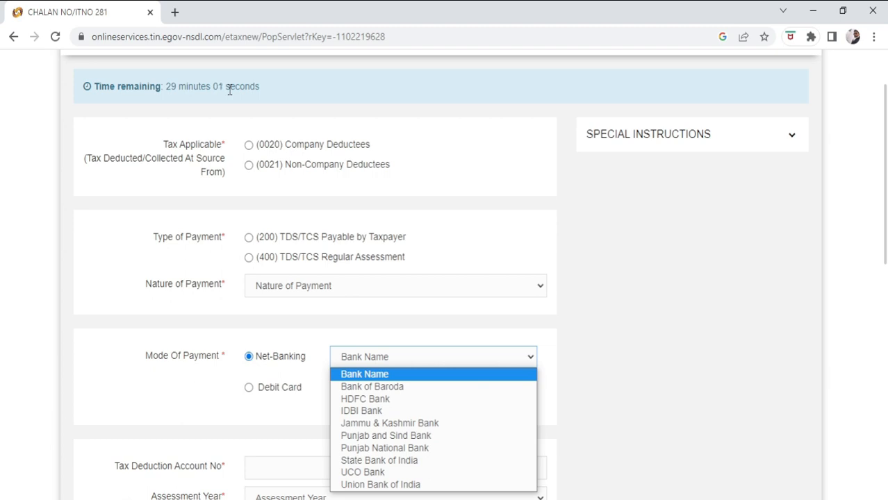
# Search Google for "income tax login" in a new browser tab.
pyautogui.hotkey('ctrl', 't')
pyautogui.click(355, 289)
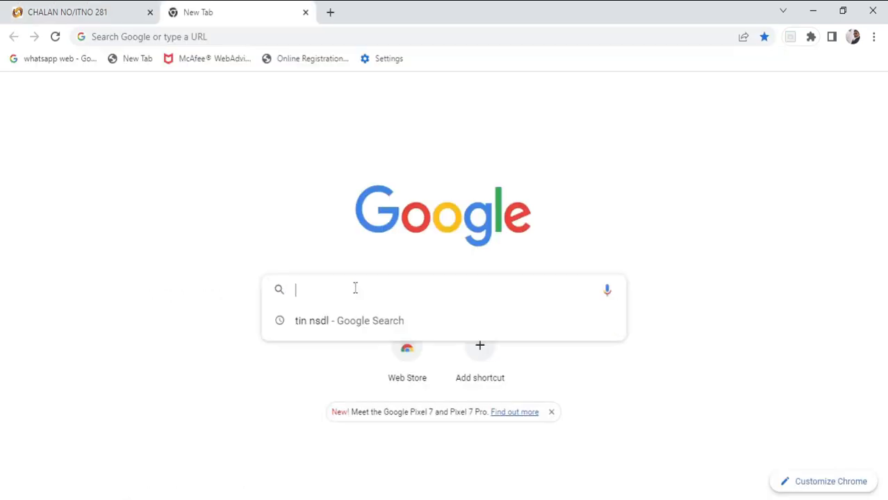
pyautogui.write('income tax')
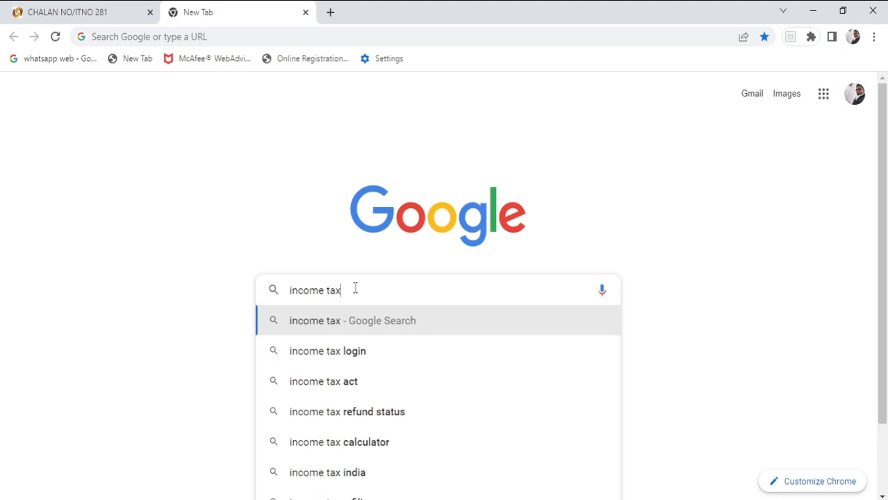
pyautogui.press('Down')
pyautogui.press('Return')
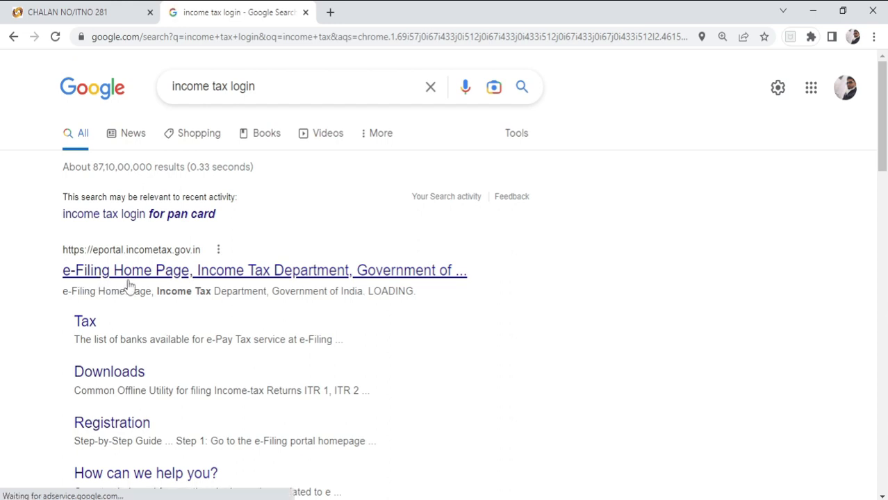
# Open the Income Tax e-Filing portal from the results and go to e-Pay Tax through its home page.
pyautogui.click(340, 276)
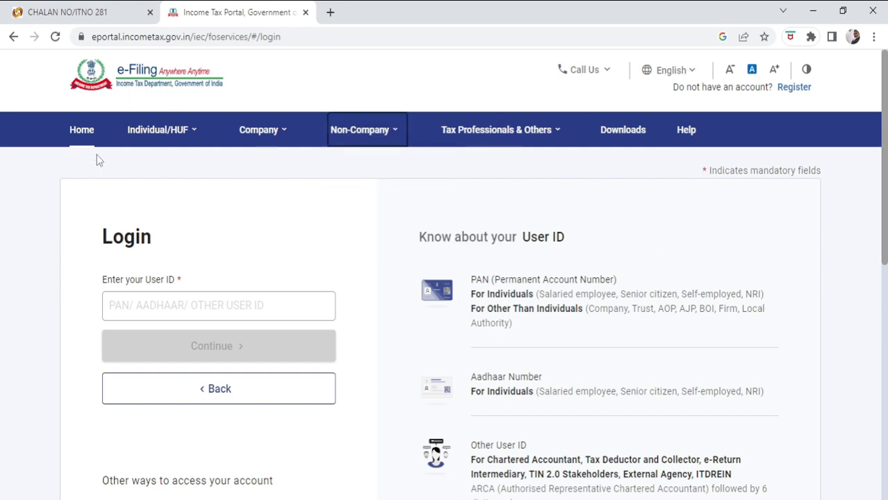
pyautogui.click(82, 135)
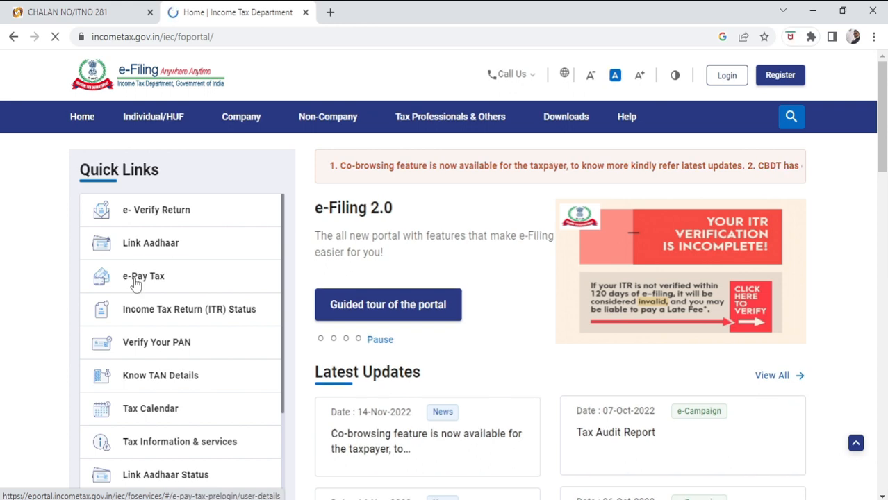
pyautogui.click(136, 285)
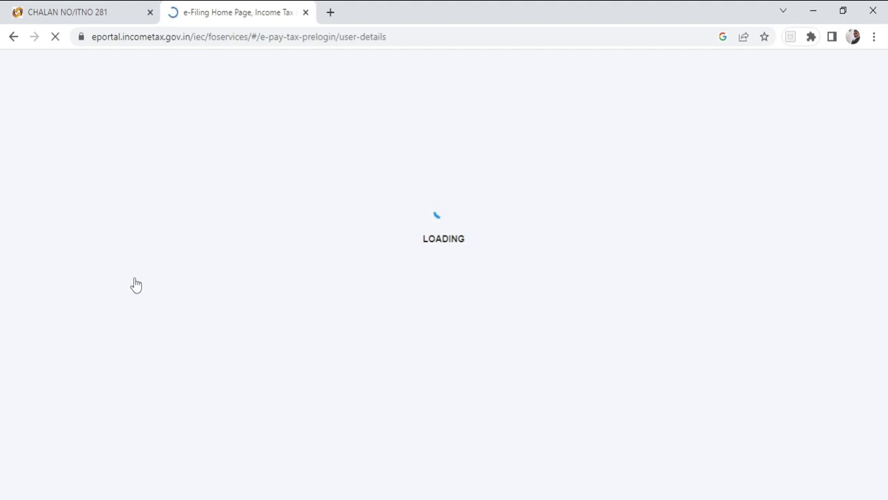
# Enter the deductor's TAN in both the PAN / TAN and Confirm PAN / TAN fields.
pyautogui.click(118, 334)
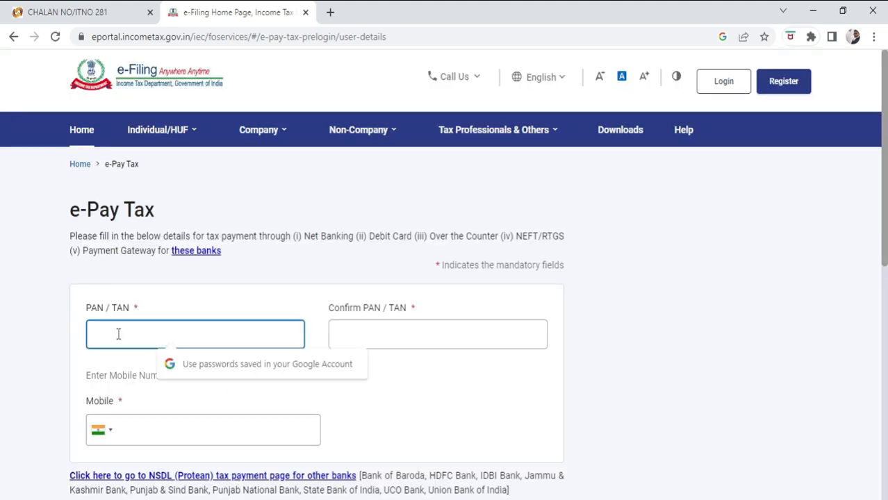
pyautogui.press('capslock')
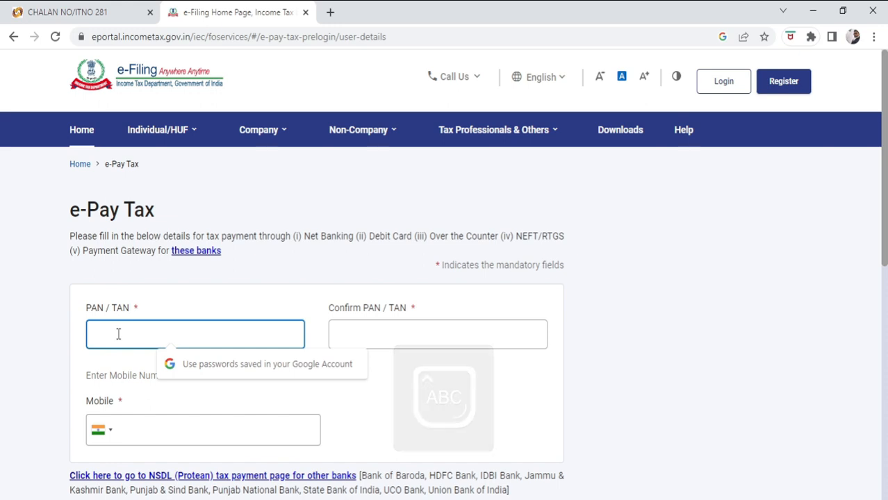
pyautogui.hotkey('ctrl', 'v')
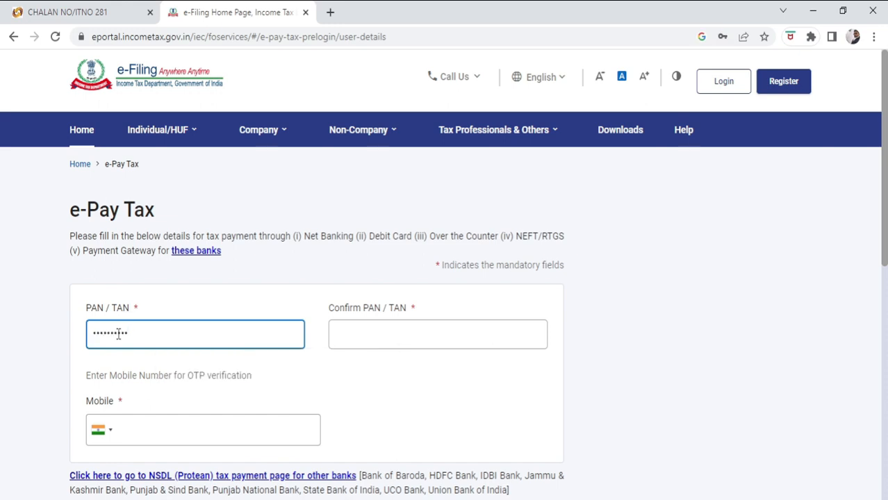
pyautogui.click(355, 334)
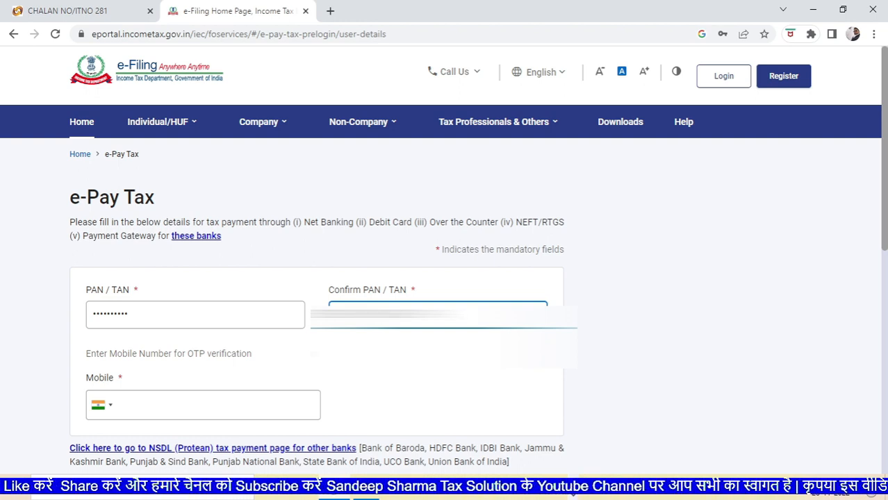
# Fill in the mobile number for OTP verification and continue to the OTP page.
pyautogui.click(207, 408)
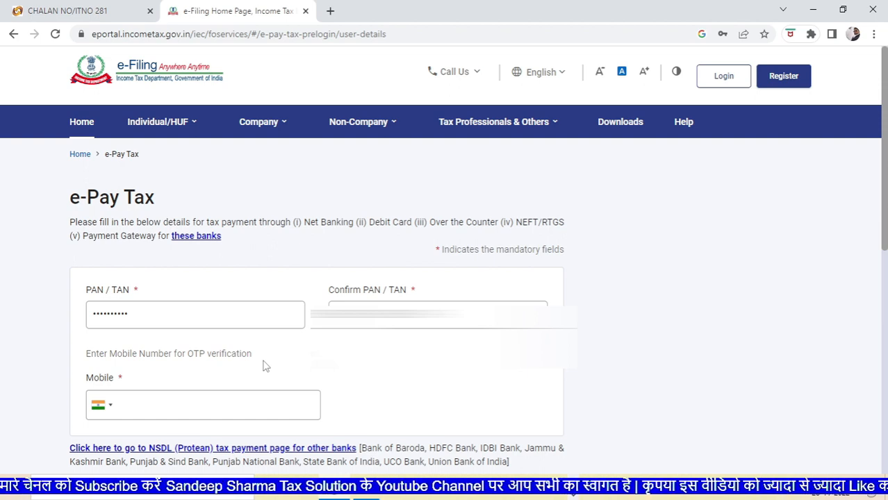
pyautogui.click(146, 404)
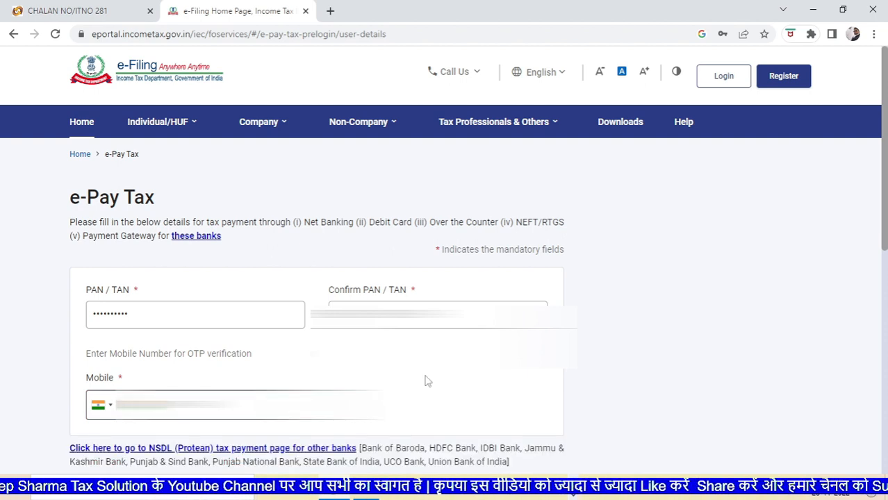
pyautogui.click(438, 382)
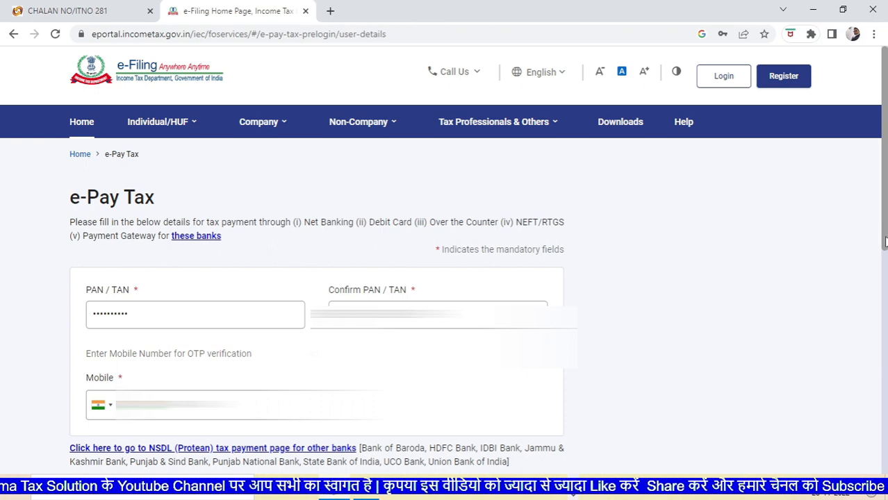
pyautogui.scroll(-1, 885, 242)
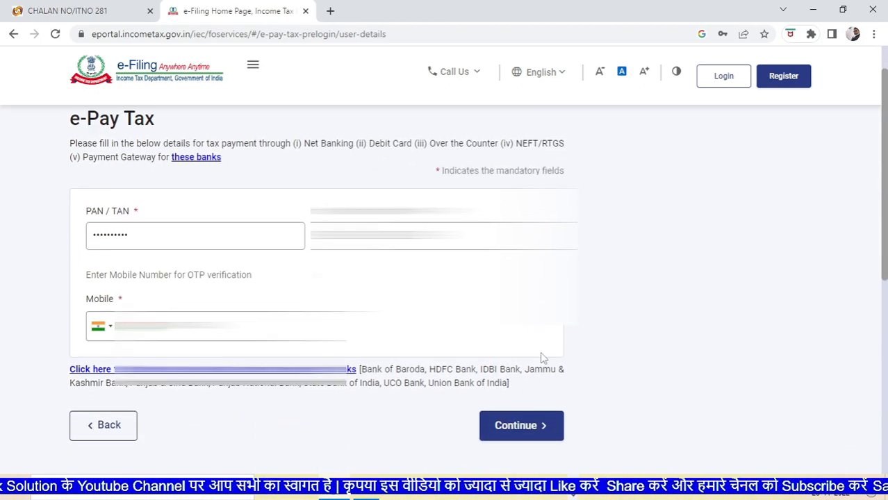
pyautogui.click(508, 429)
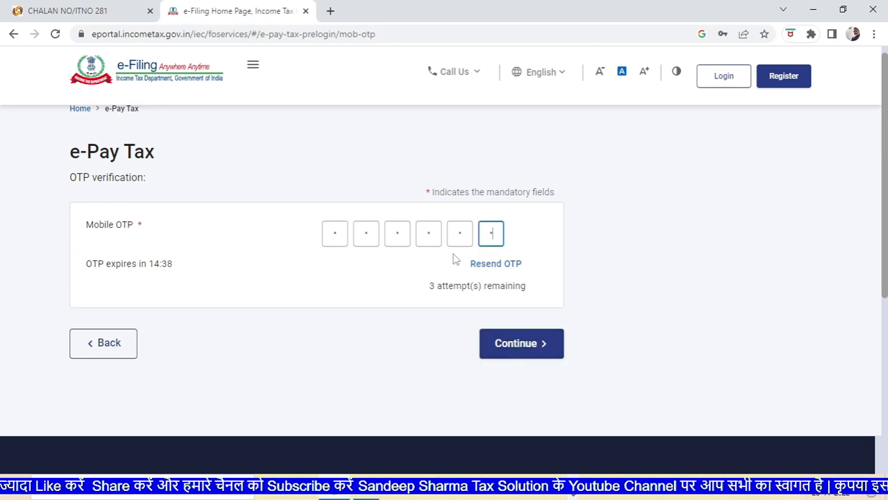
# Submit the mobile OTP, check the verified PAN / TAN and name, and continue to a new payment.
pyautogui.click(514, 346)
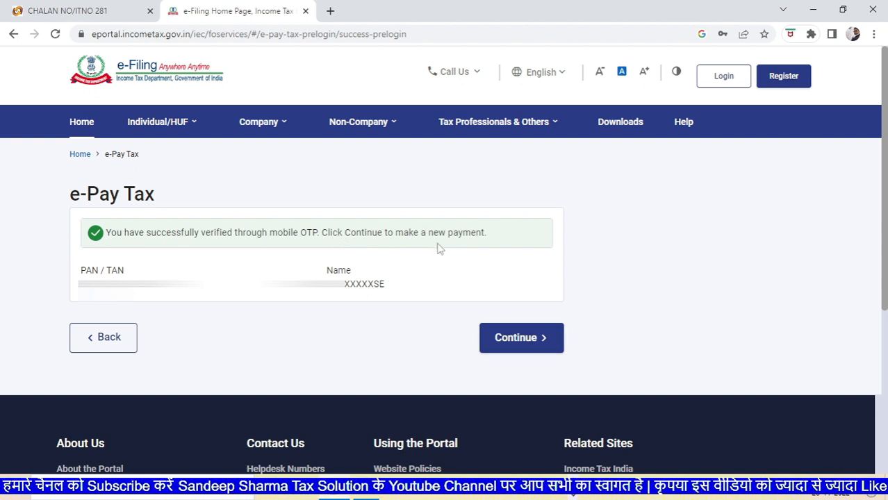
pyautogui.doubleClick(121, 281)
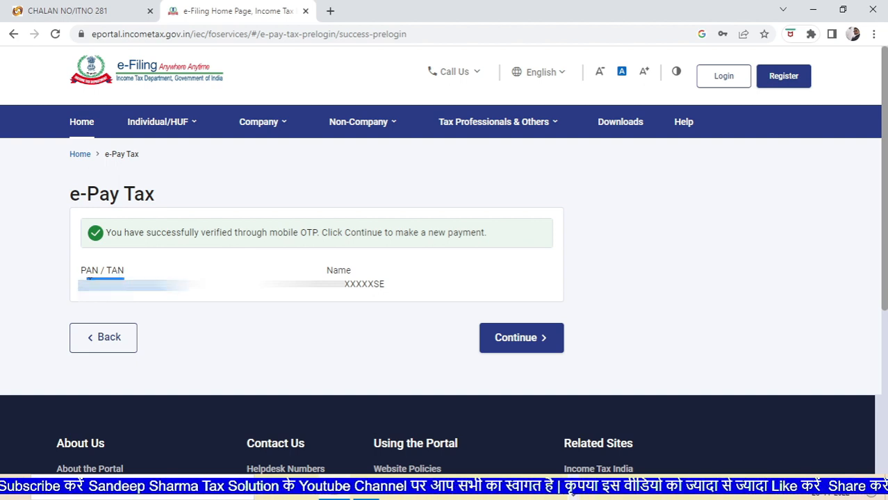
pyautogui.moveTo(383, 282); pyautogui.dragTo(332, 281)
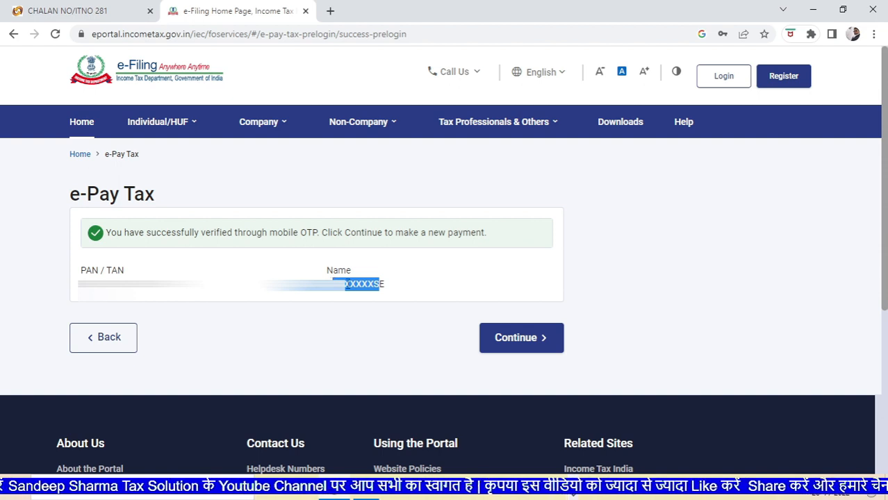
pyautogui.click(376, 285)
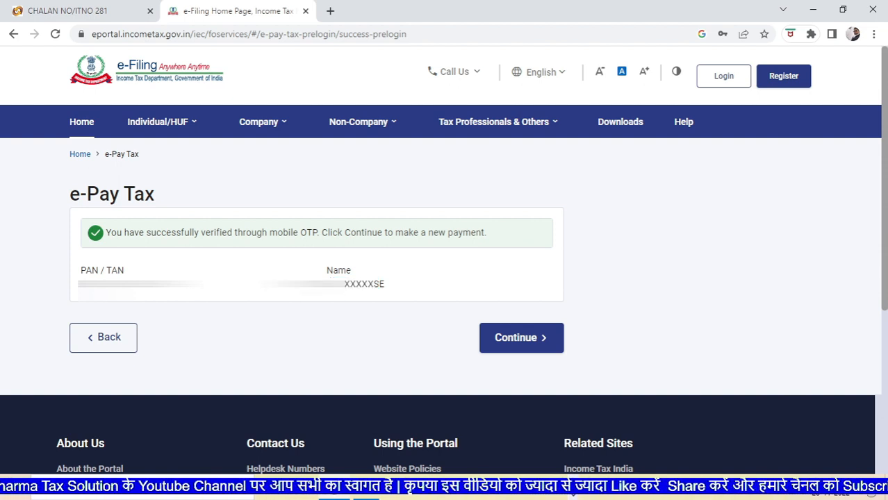
pyautogui.click(496, 339)
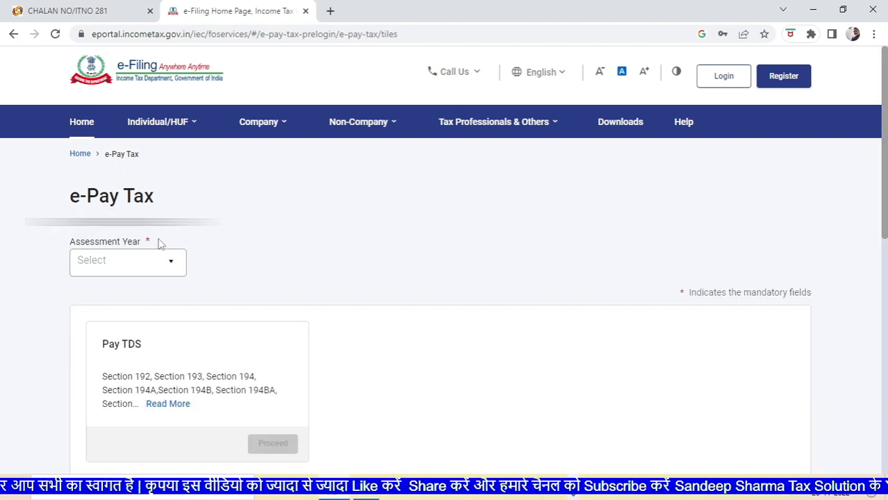
# Set the assessment year to 2023-24 and proceed with Pay TDS.
pyautogui.click(117, 274)
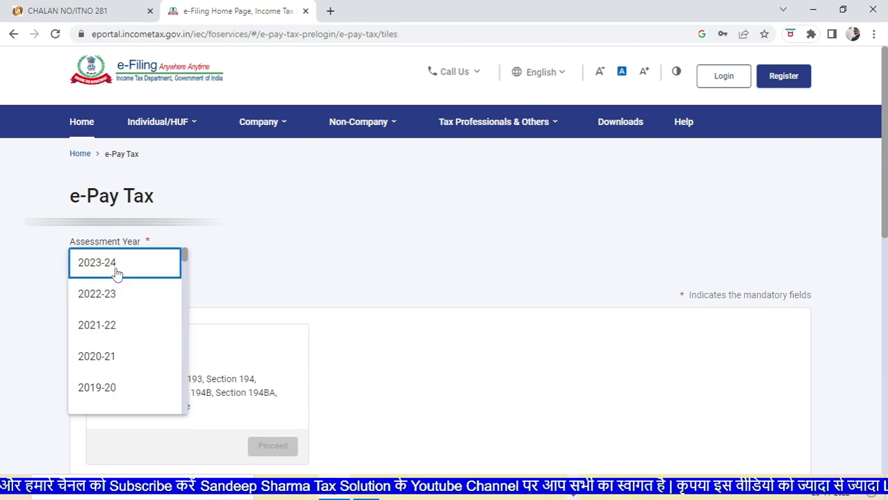
pyautogui.click(117, 274)
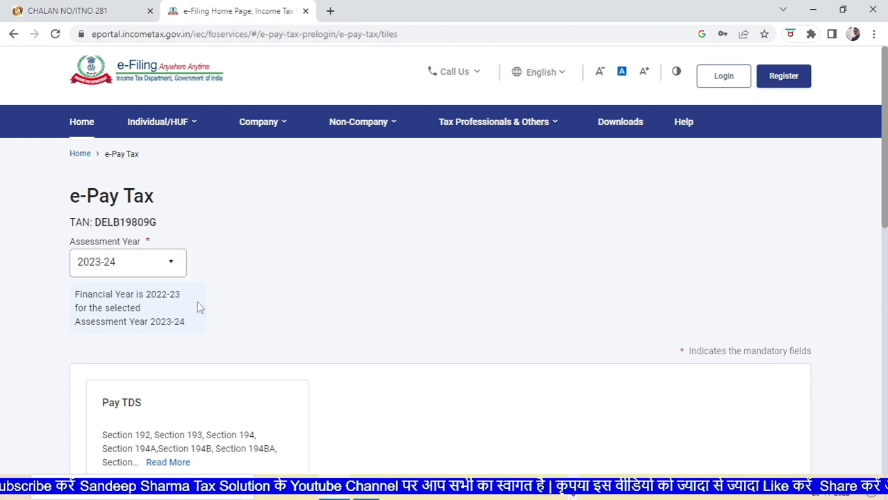
pyautogui.moveTo(884, 276); pyautogui.dragTo(884, 287)
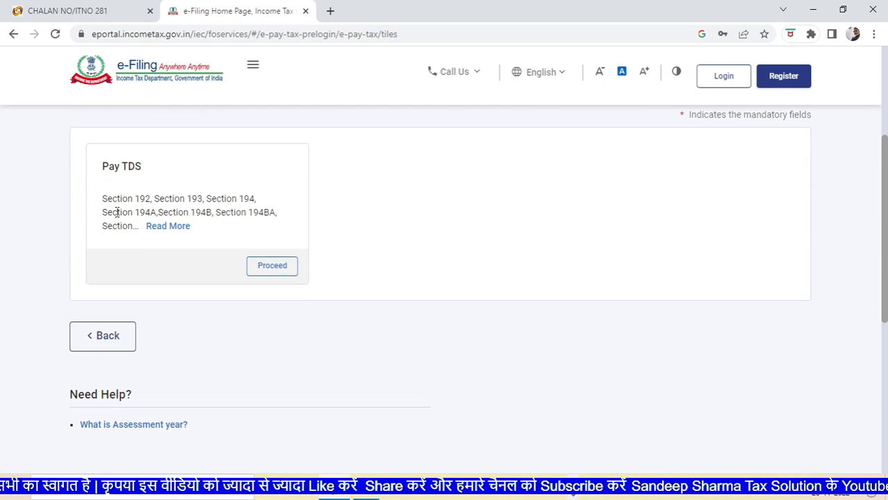
pyautogui.click(271, 267)
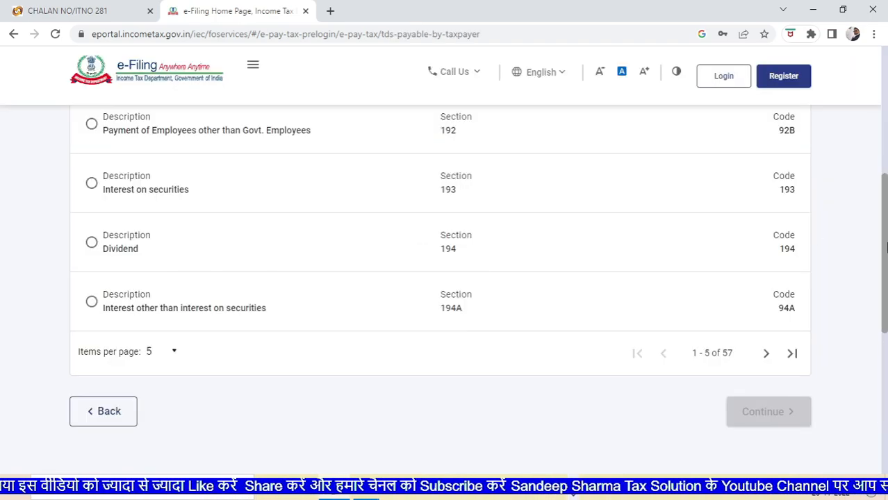
# Browse the TDS sections and codes in the nature-of-payment list, including its second page.
pyautogui.scroll(3, 209, 247)
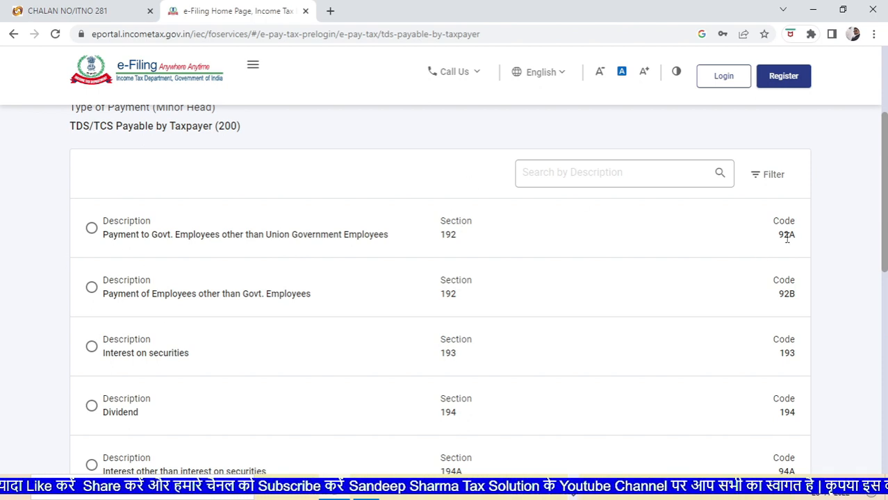
pyautogui.click(556, 172)
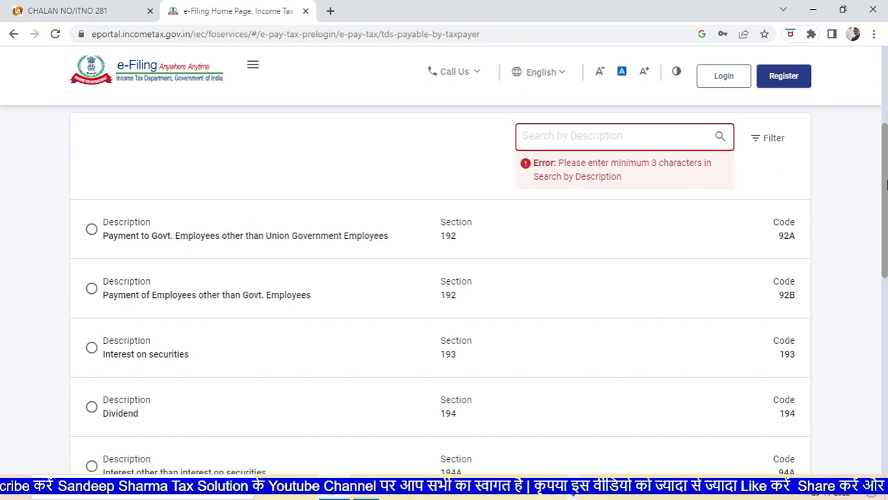
pyautogui.scroll(-3, 886, 184)
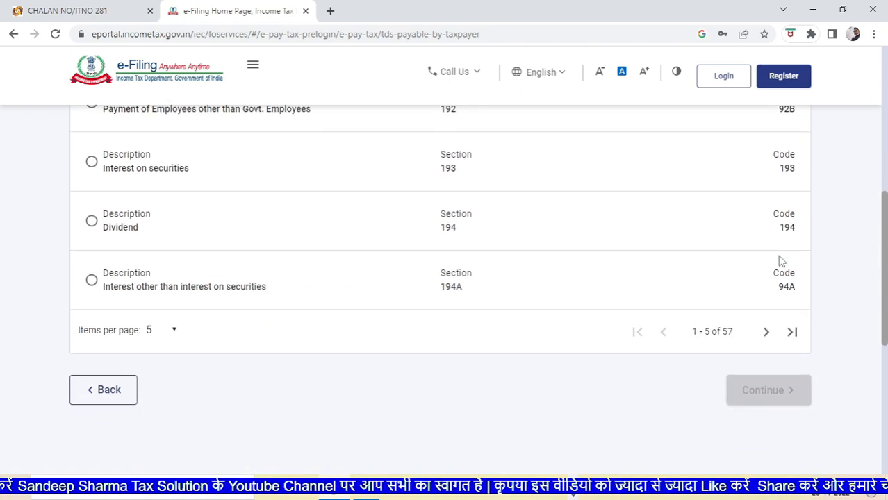
pyautogui.click(766, 332)
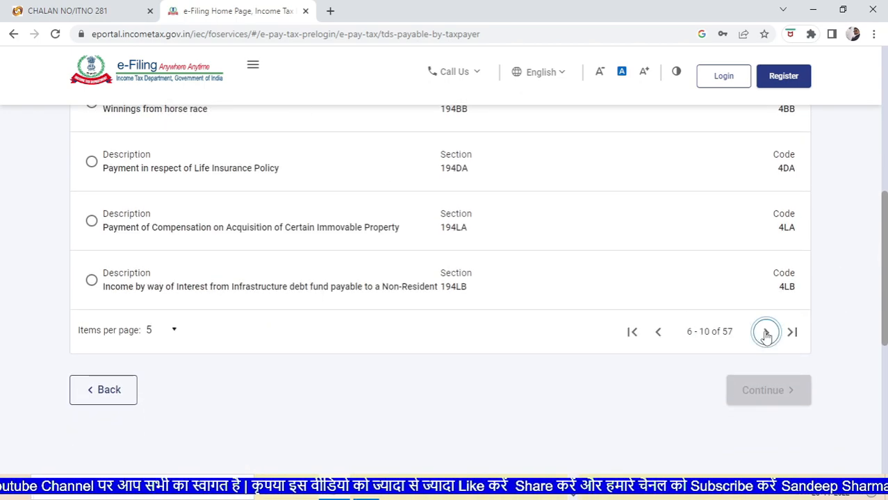
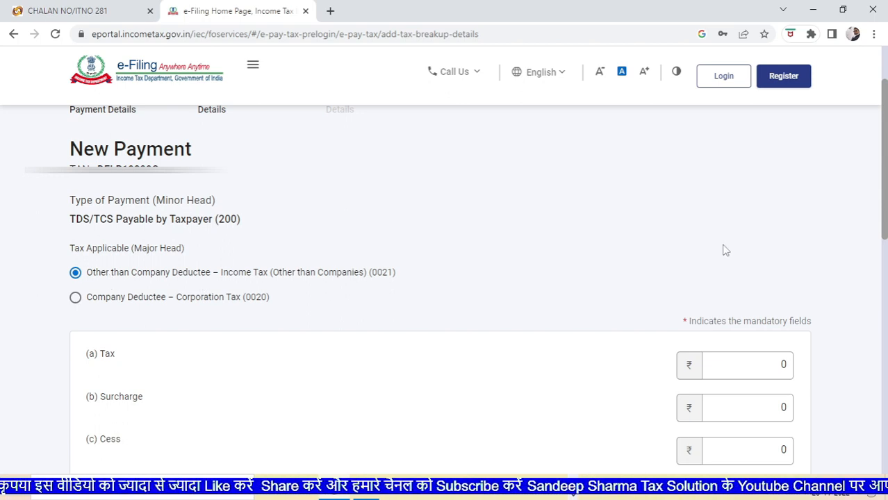
# Set the Tax amount to 5000 in the tax break-up and continue to the payment details.
pyautogui.moveTo(885, 191); pyautogui.dragTo(867, 258)
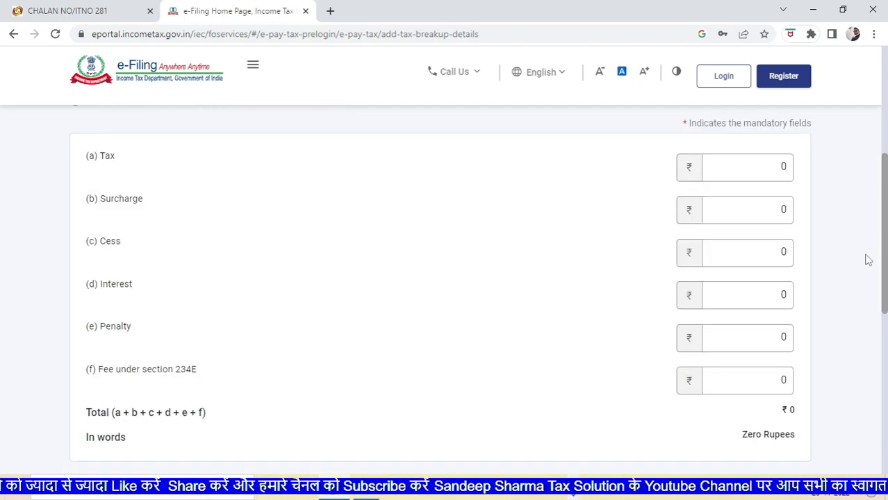
pyautogui.doubleClick(767, 167)
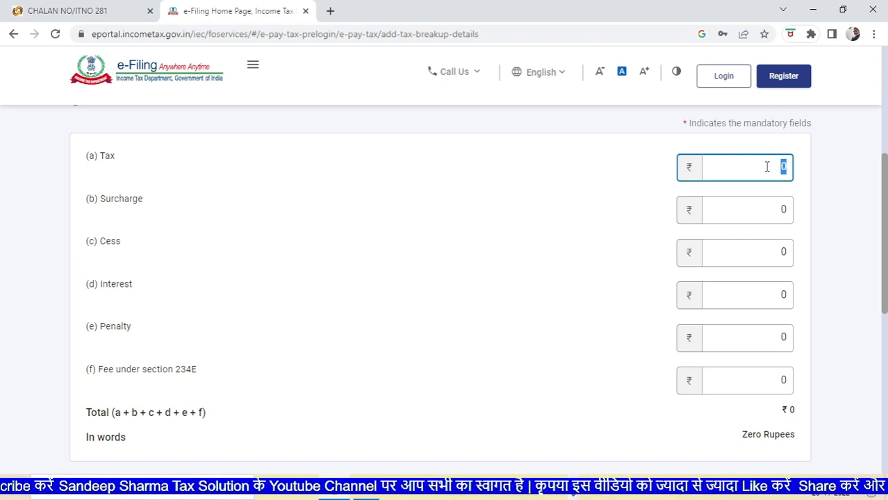
pyautogui.write('5000')
pyautogui.click(817, 179)
pyautogui.moveTo(886, 212); pyautogui.dragTo(885, 267)
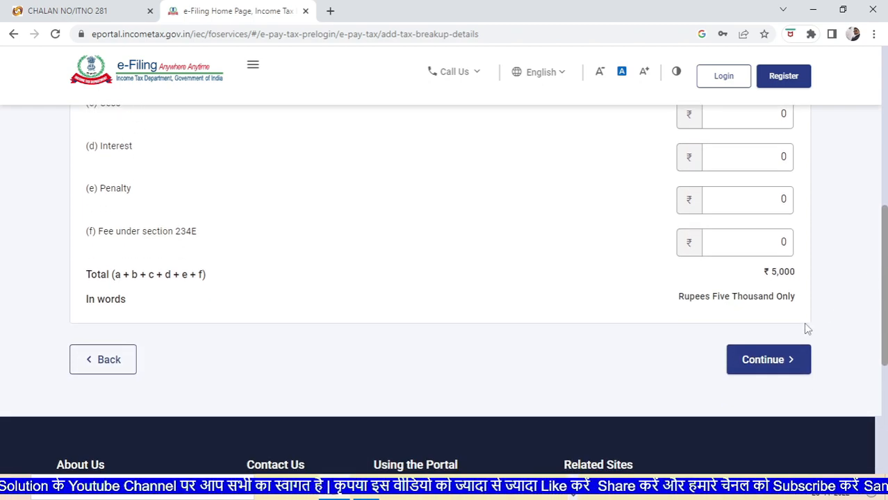
pyautogui.click(773, 361)
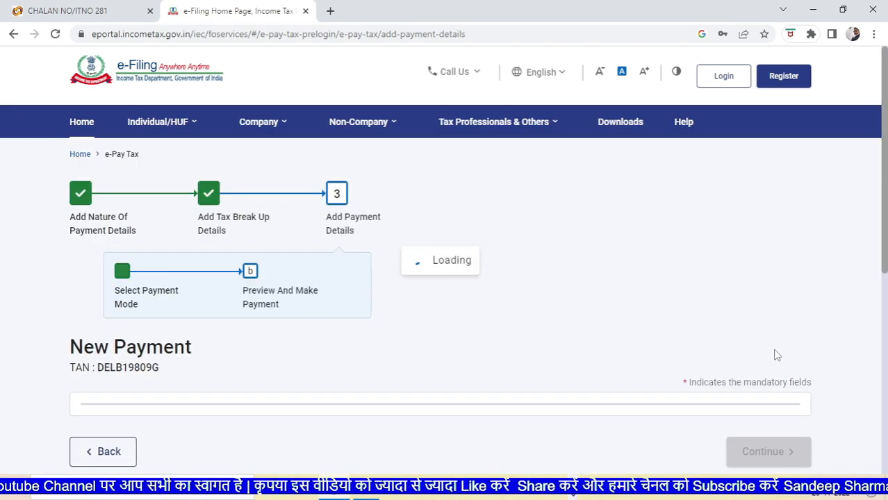
# Compare the payment modes: Net Banking, Debit Card, Pay at Bank Counter, RTGS/NEFT and Payment Gateway.
pyautogui.moveTo(885, 217); pyautogui.dragTo(887, 279)
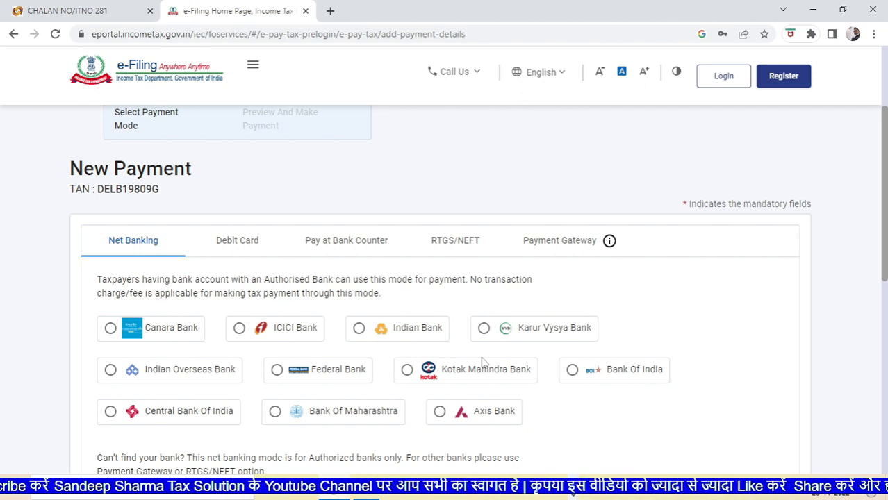
pyautogui.click(238, 331)
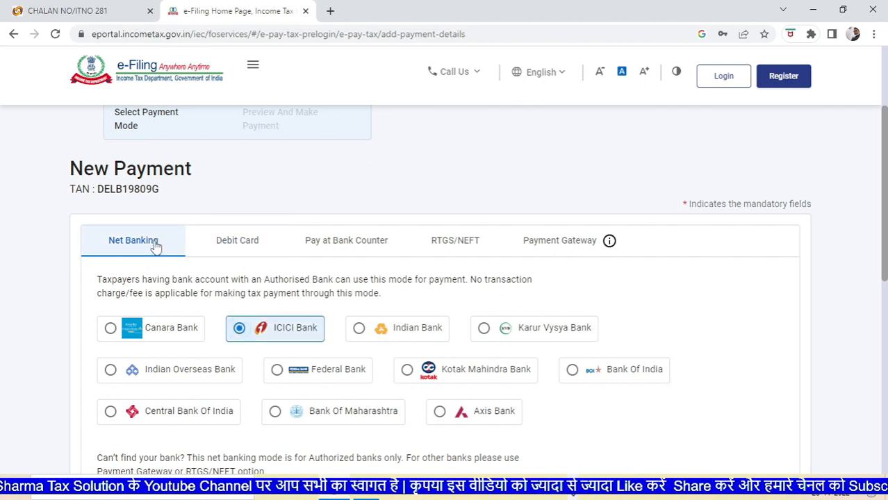
pyautogui.click(232, 249)
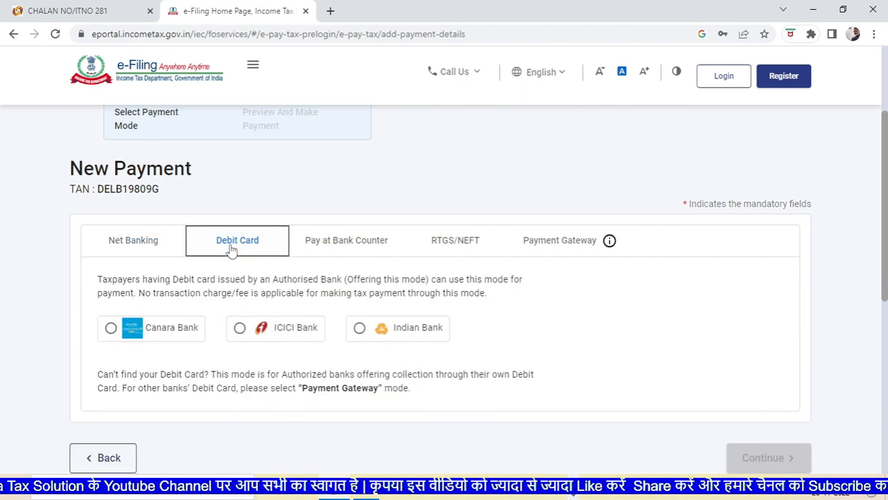
pyautogui.click(342, 244)
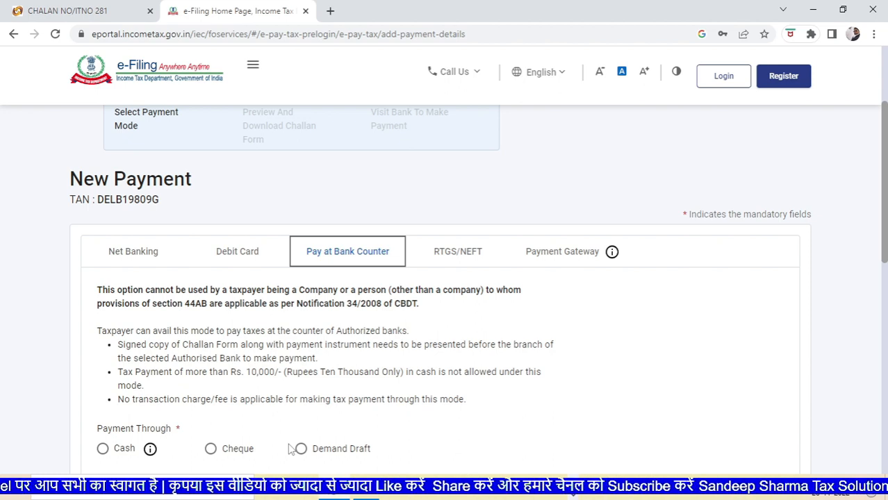
pyautogui.click(458, 259)
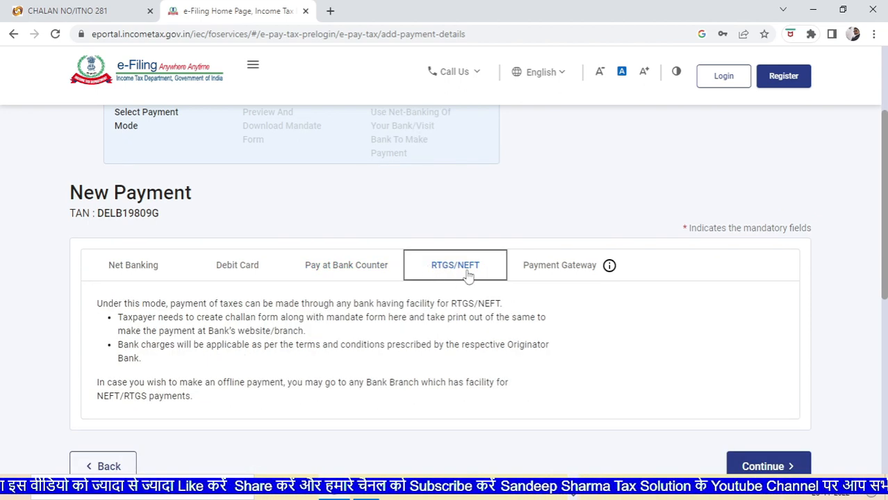
pyautogui.click(532, 266)
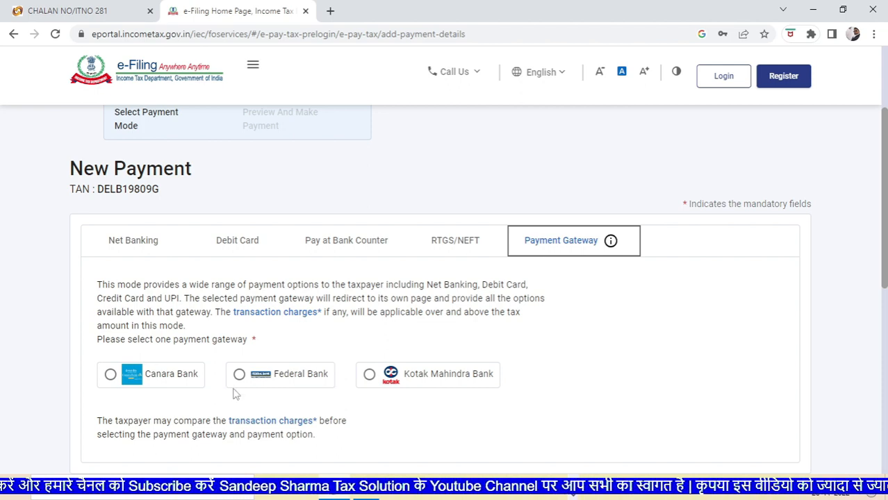
# Choose Net Banking with ICICI Bank as the payment mode and continue to the preview.
pyautogui.click(121, 255)
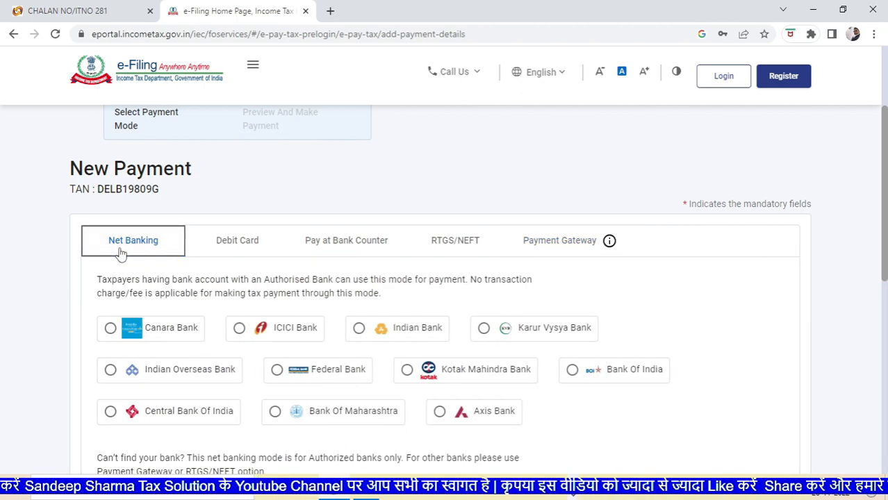
pyautogui.click(240, 329)
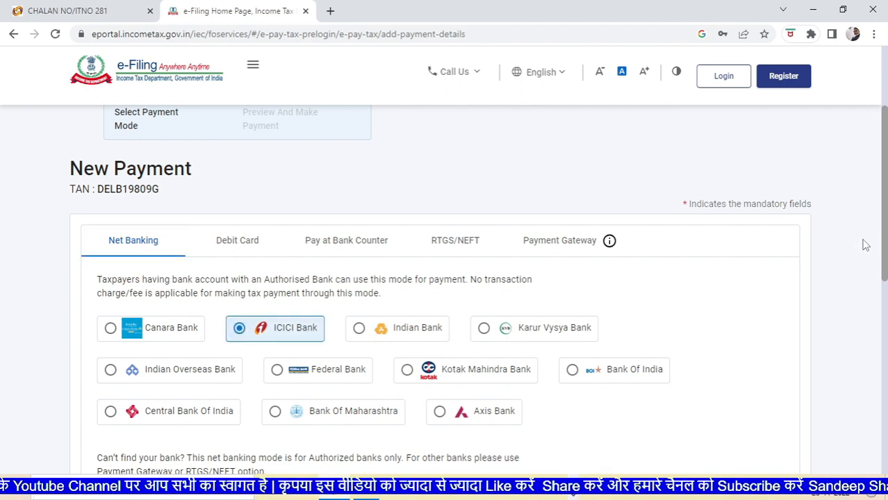
pyautogui.moveTo(887, 232); pyautogui.dragTo(887, 283)
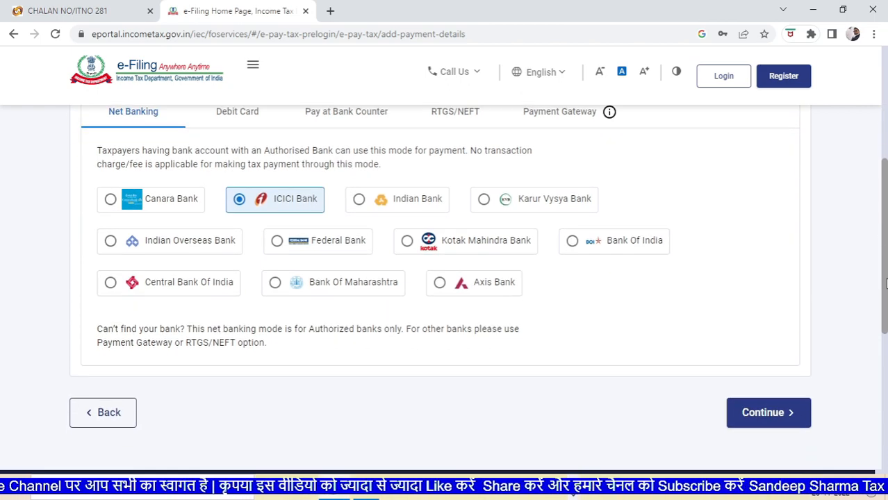
pyautogui.click(764, 425)
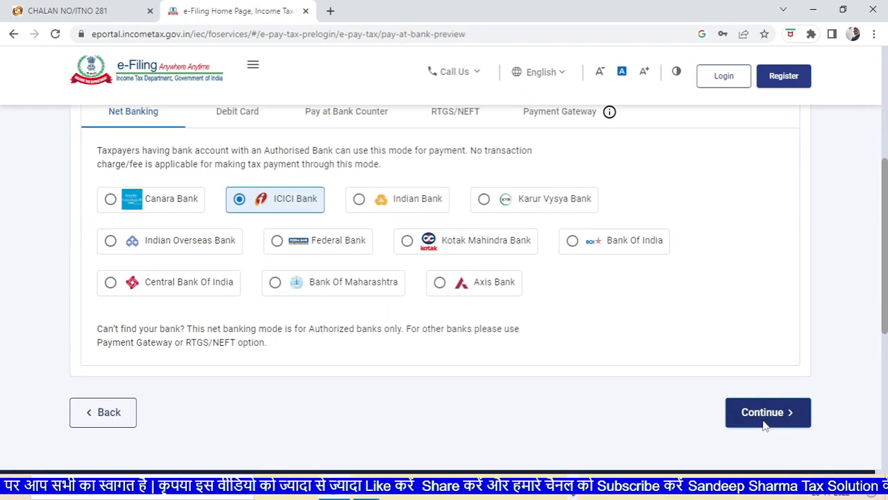
# Review the payment details and tax break-up in the preview, and choose to pay now.
pyautogui.scroll(-3, 765, 425)
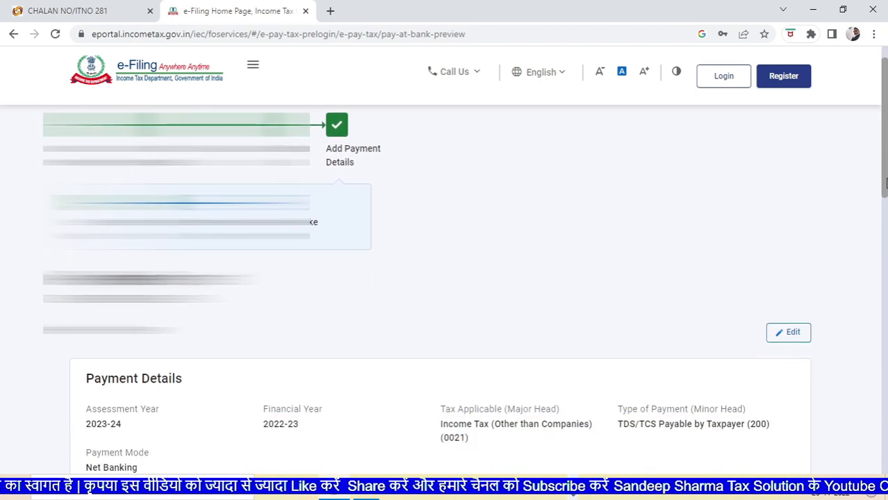
pyautogui.moveTo(887, 212); pyautogui.dragTo(887, 250)
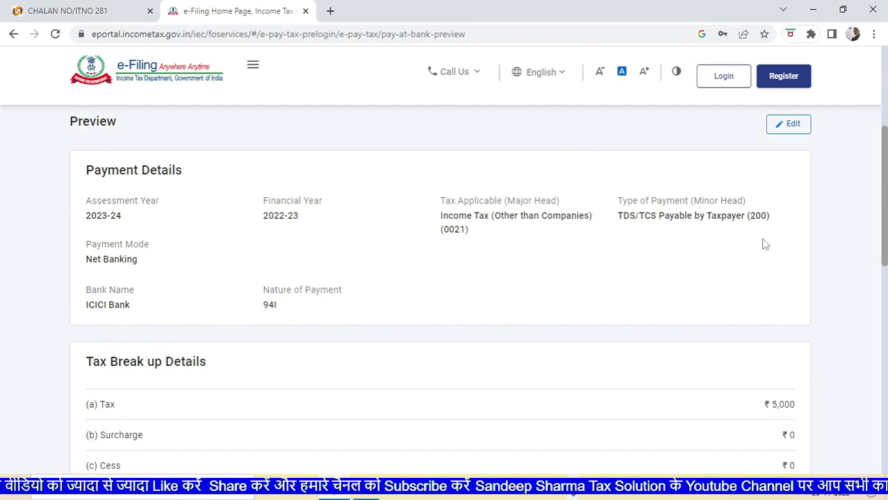
pyautogui.moveTo(887, 206); pyautogui.dragTo(887, 271)
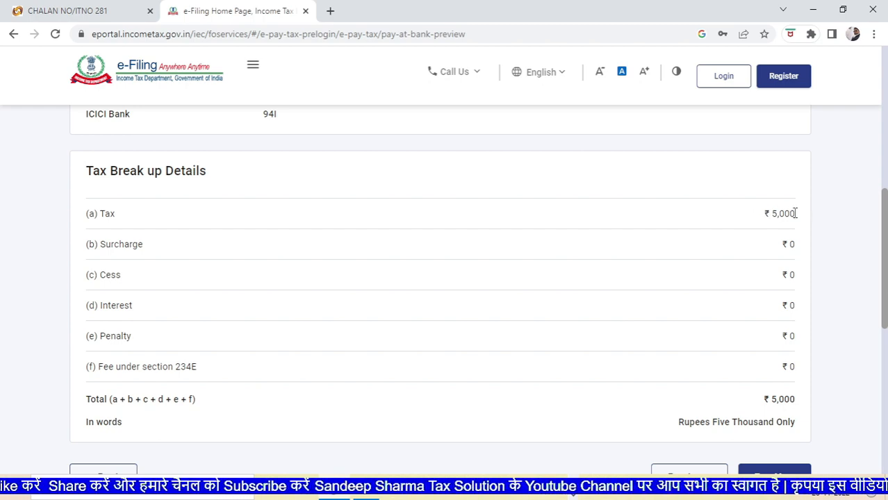
pyautogui.moveTo(887, 241); pyautogui.dragTo(887, 288)
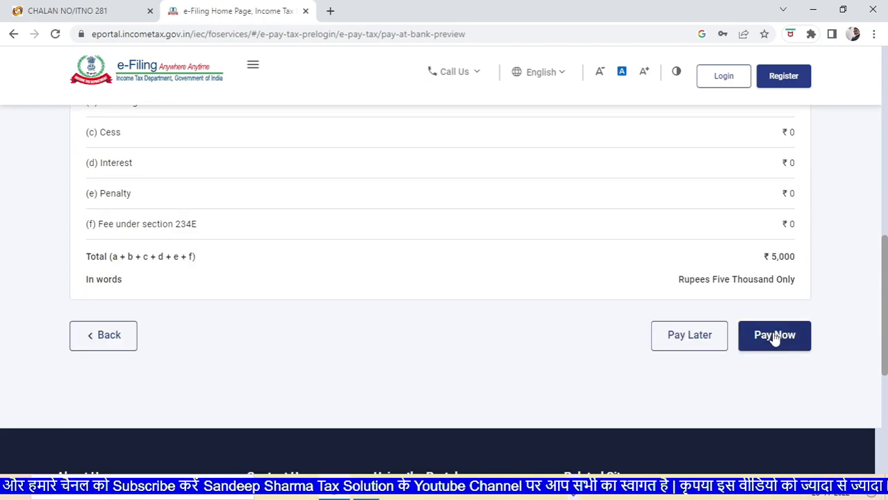
pyautogui.click(773, 337)
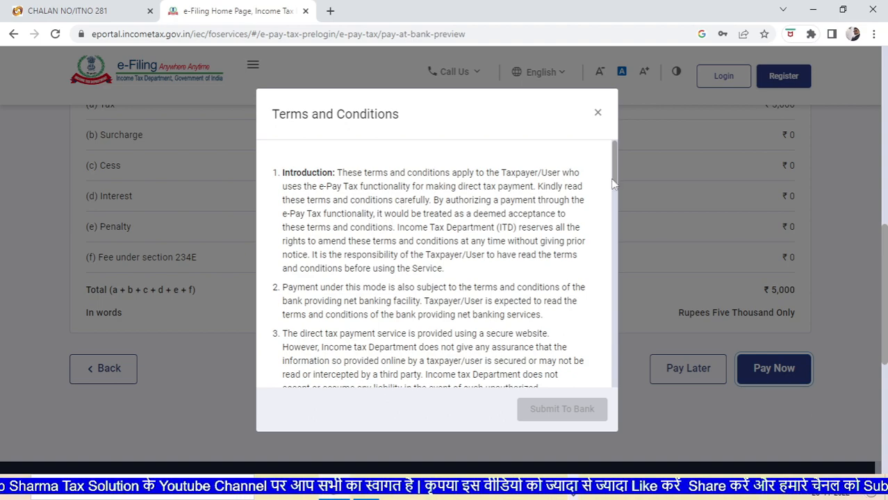
# Read through the terms and conditions, agree to them and submit the payment to the bank.
pyautogui.moveTo(613, 177); pyautogui.dragTo(632, 391)
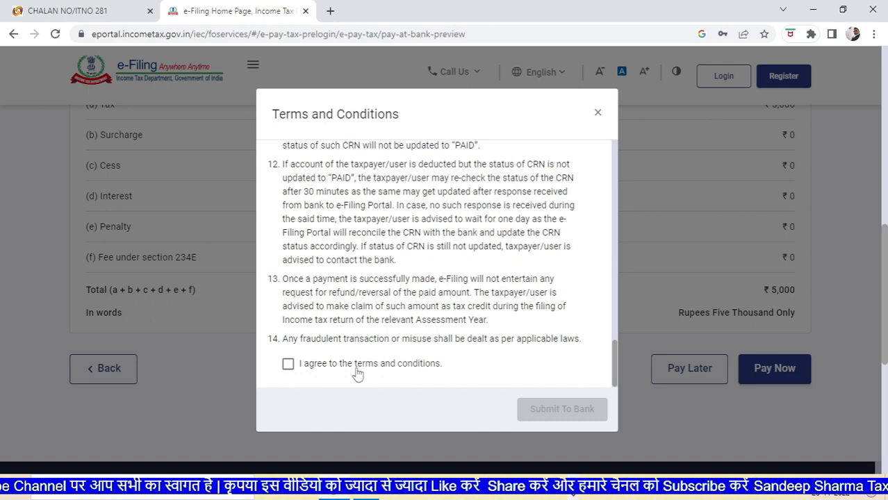
pyautogui.click(288, 366)
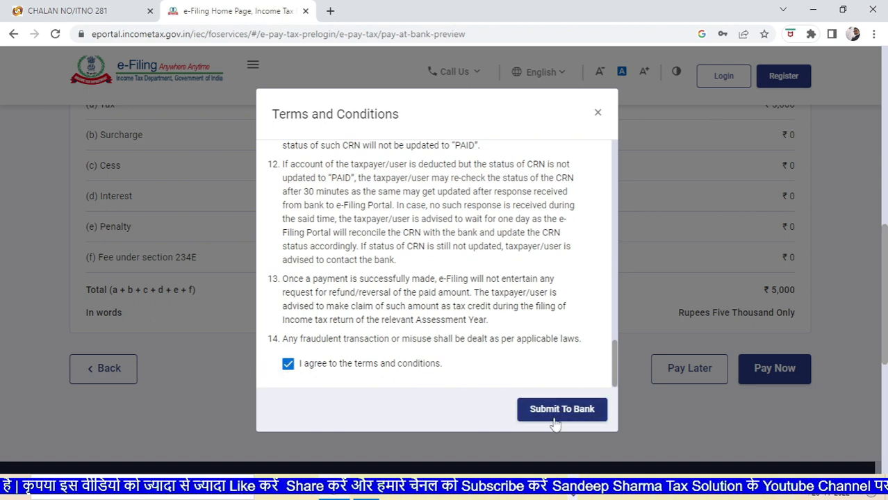
pyautogui.click(561, 410)
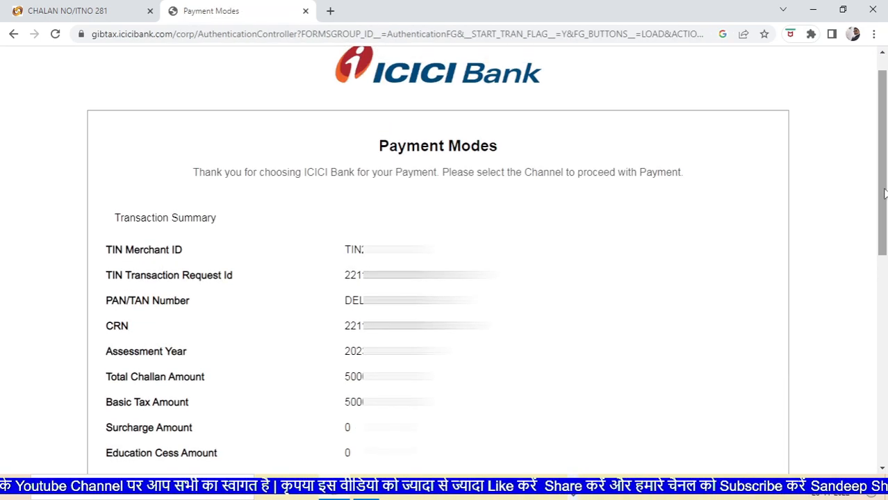
# Choose to pay as a corporate user and log in to Corporate Internet Banking with the login ID and password.
pyautogui.moveTo(885, 195); pyautogui.dragTo(886, 351)
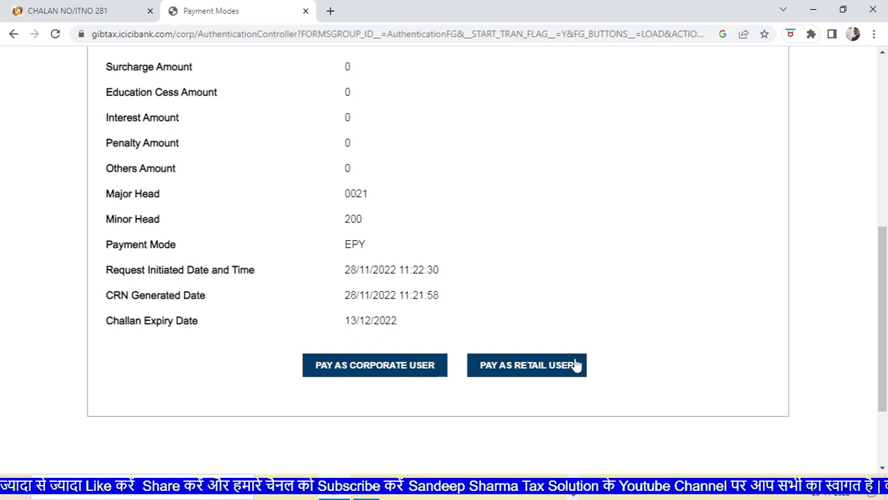
pyautogui.click(334, 374)
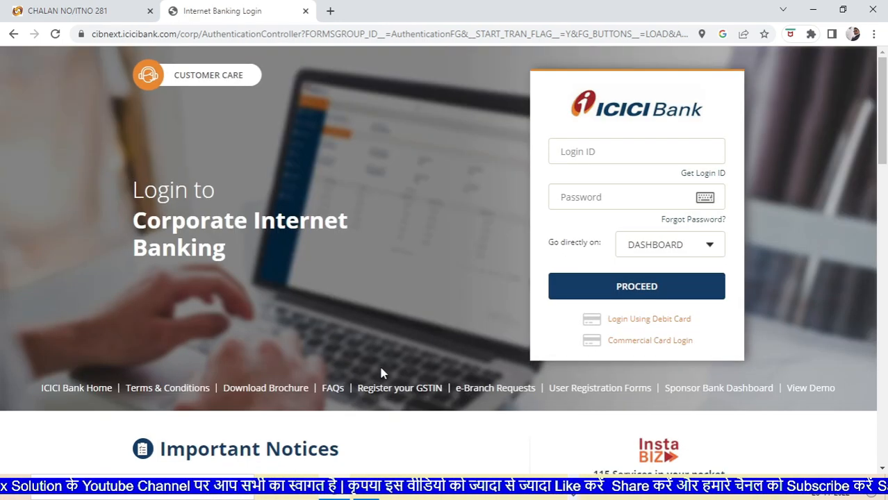
pyautogui.click(627, 158)
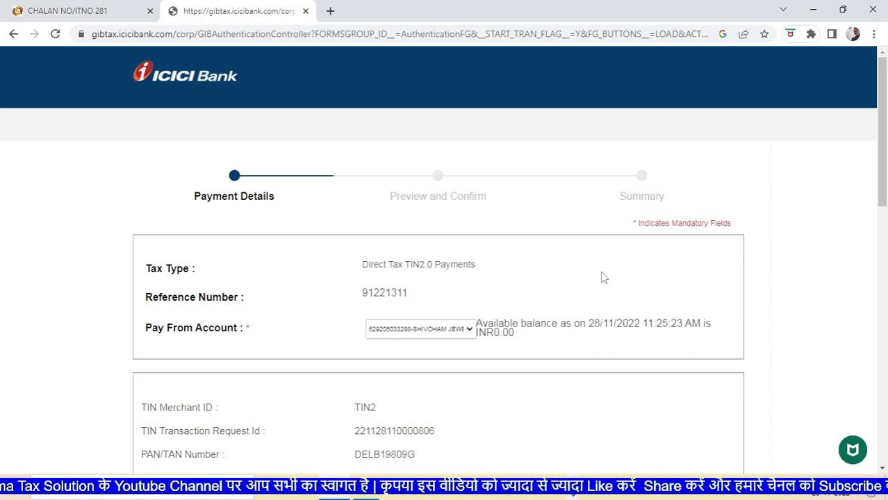
# Review the bank's payment details, set the authentication mode to GRID Card Authentication and continue.
pyautogui.scroll(-3, 604, 278)
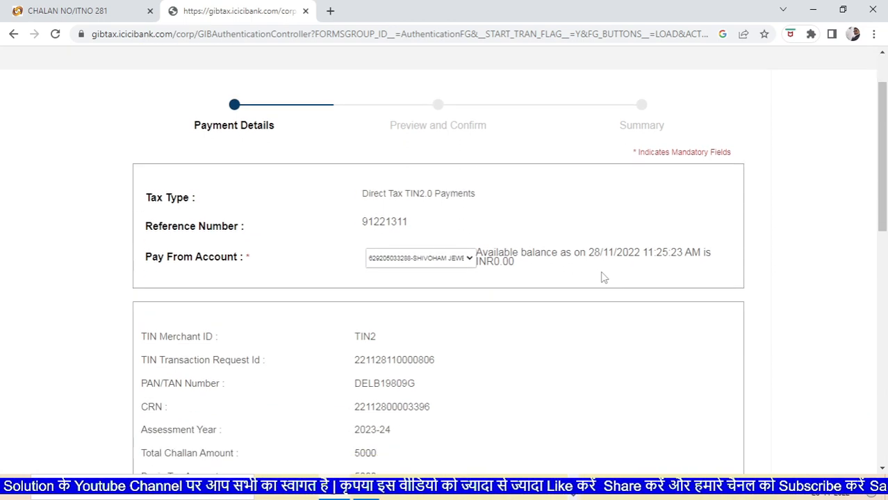
pyautogui.scroll(-4, 604, 278)
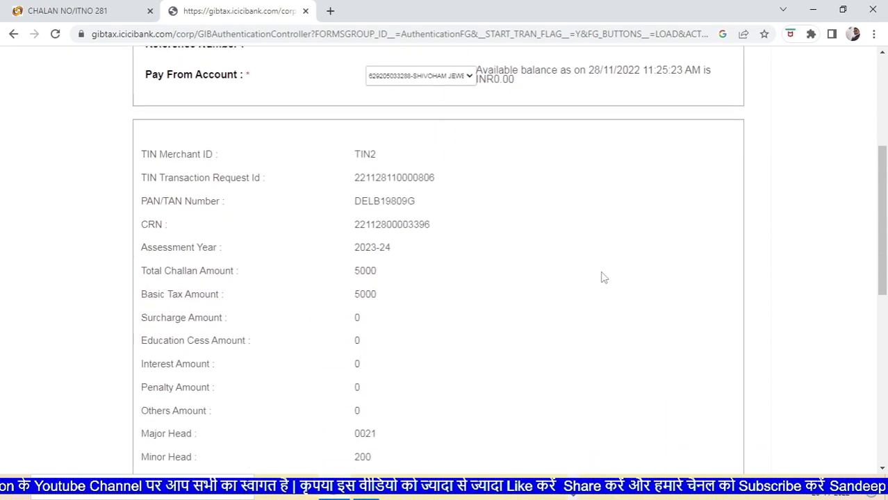
pyautogui.scroll(-4, 604, 278)
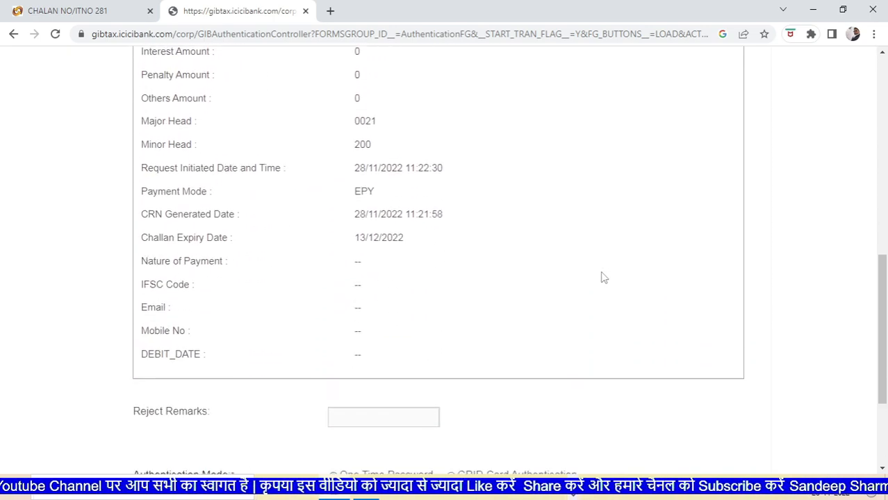
pyautogui.scroll(-2, 604, 279)
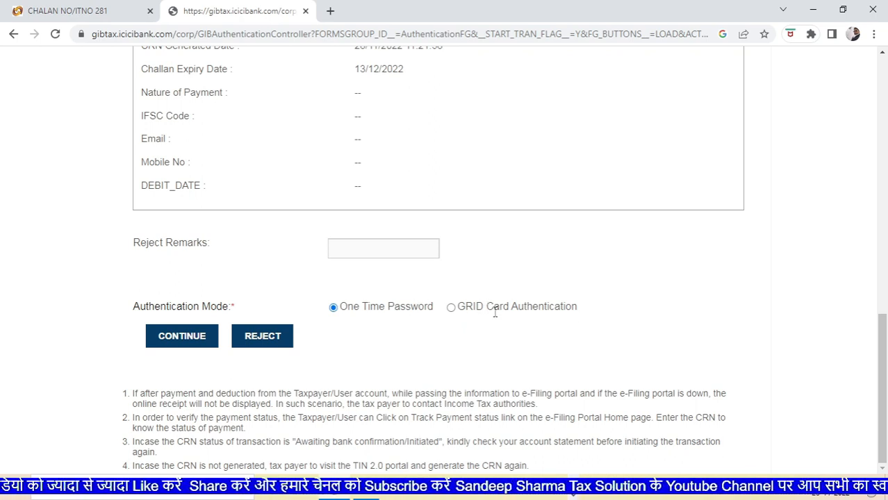
pyautogui.click(451, 309)
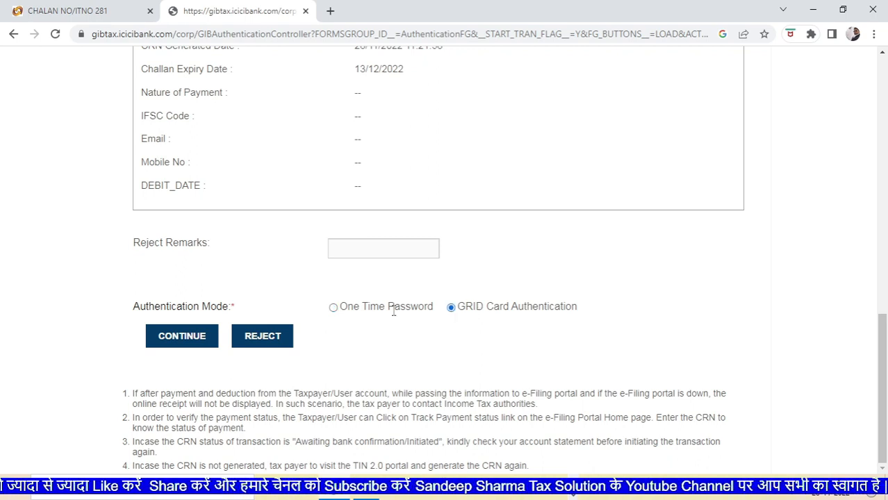
pyautogui.click(171, 344)
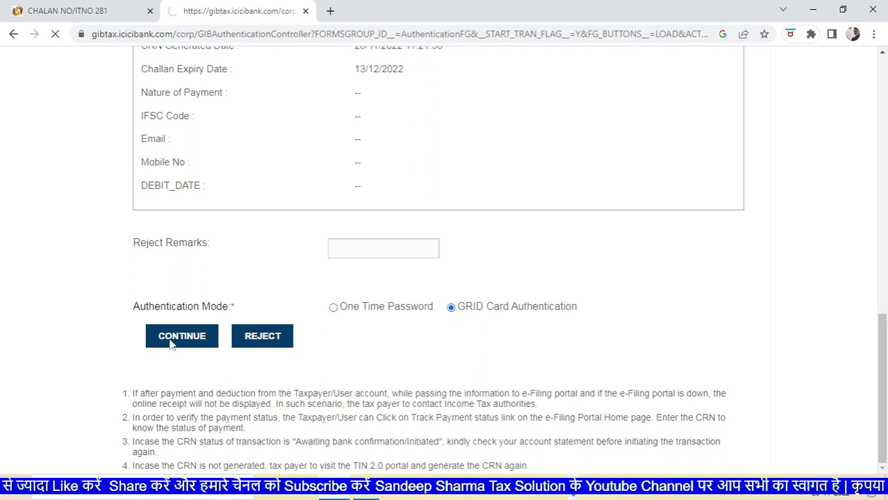
# Review the bank's confirmation page down to the Remarks field and the card grid value fields.
pyautogui.scroll(-1, 520, 278)
pyautogui.scroll(-1, 521, 280)
pyautogui.scroll(-2, 522, 280)
pyautogui.scroll(-3, 521, 280)
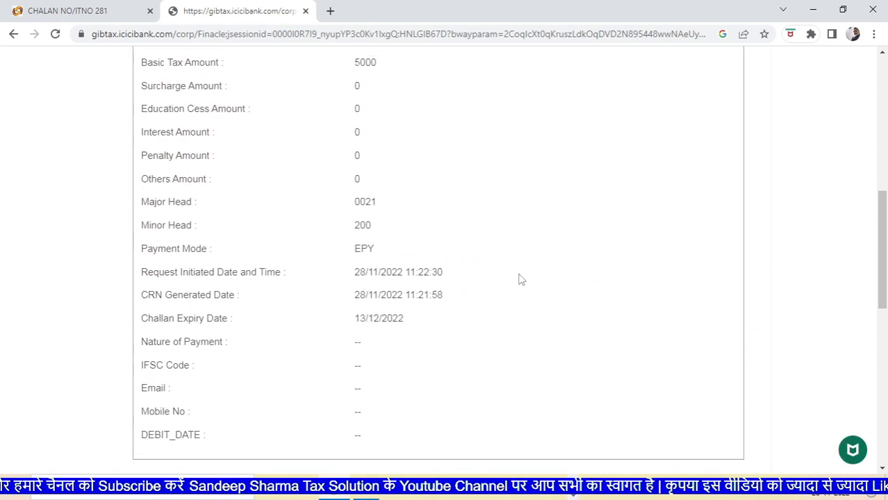
pyautogui.scroll(-5, 521, 280)
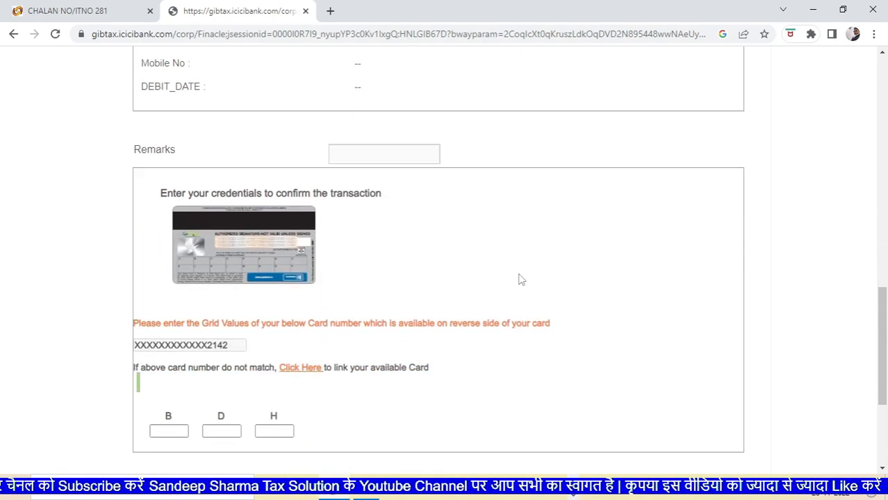
pyautogui.click(393, 154)
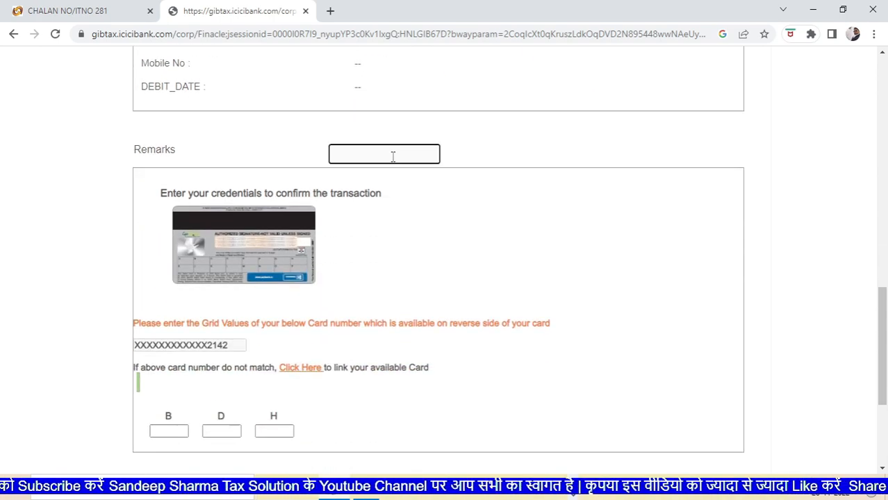
pyautogui.click(168, 432)
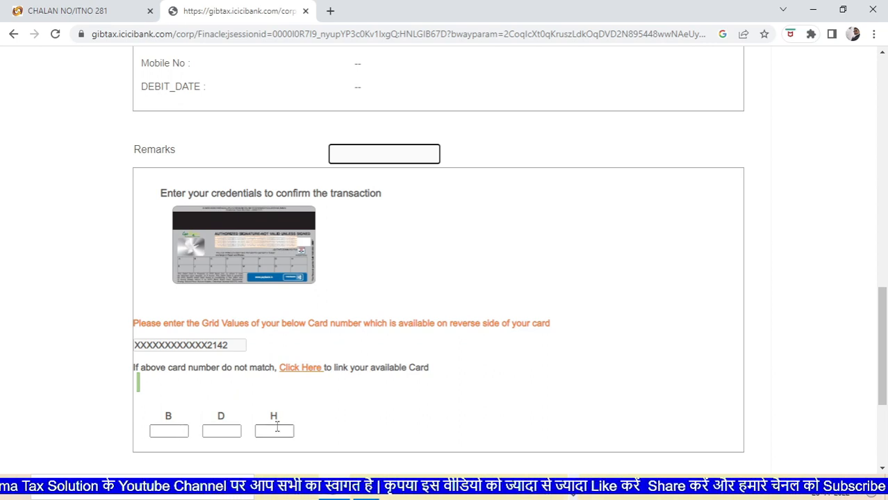
# View the ITNS 281 challan receipt PDF in Adobe Reader, and minimize its window.
pyautogui.scroll(-2, 278, 427)
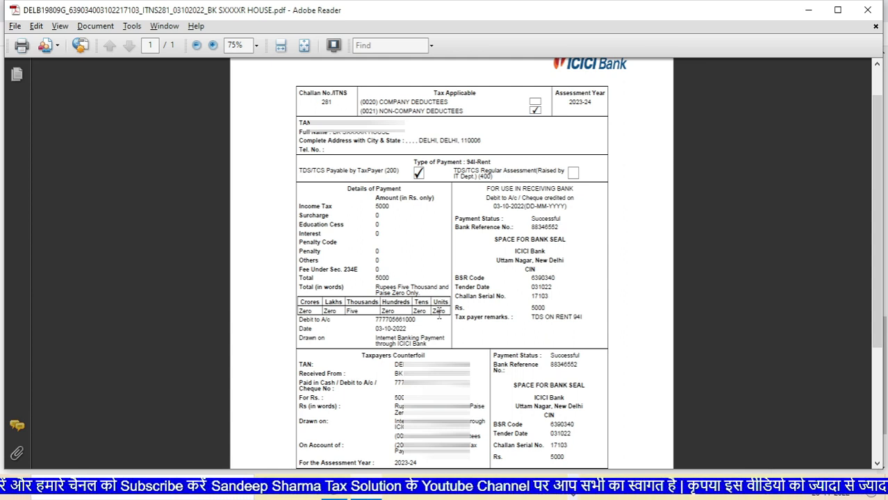
pyautogui.click(807, 11)
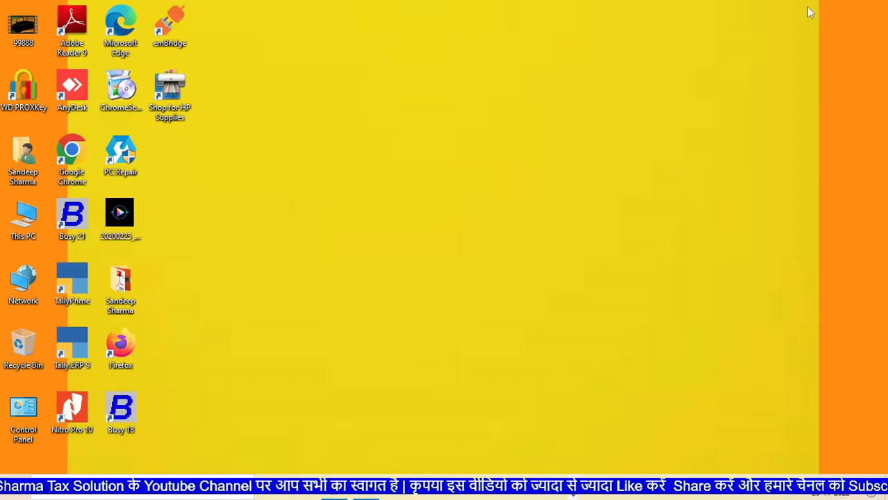